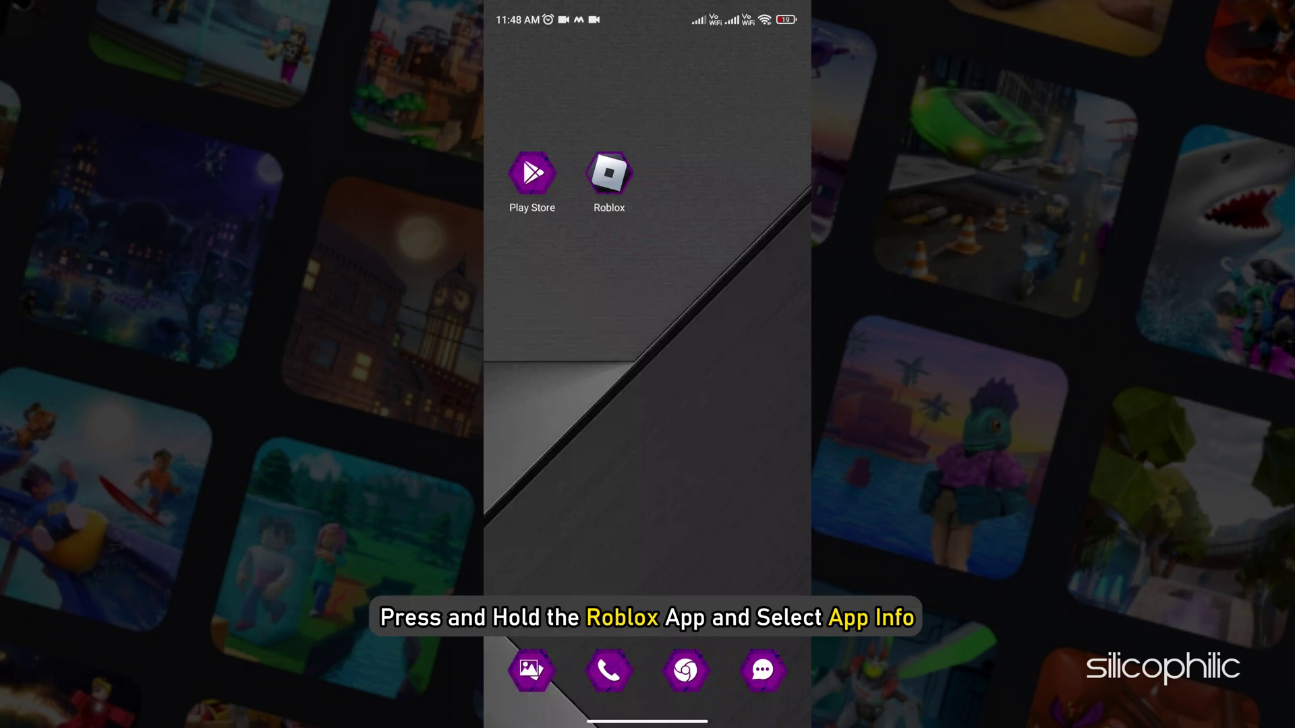
- From Roblox's App info, clear only its cache, cutting storage from 455MB to 347MB
{"action": "left_click", "coordinate": [609, 175]}
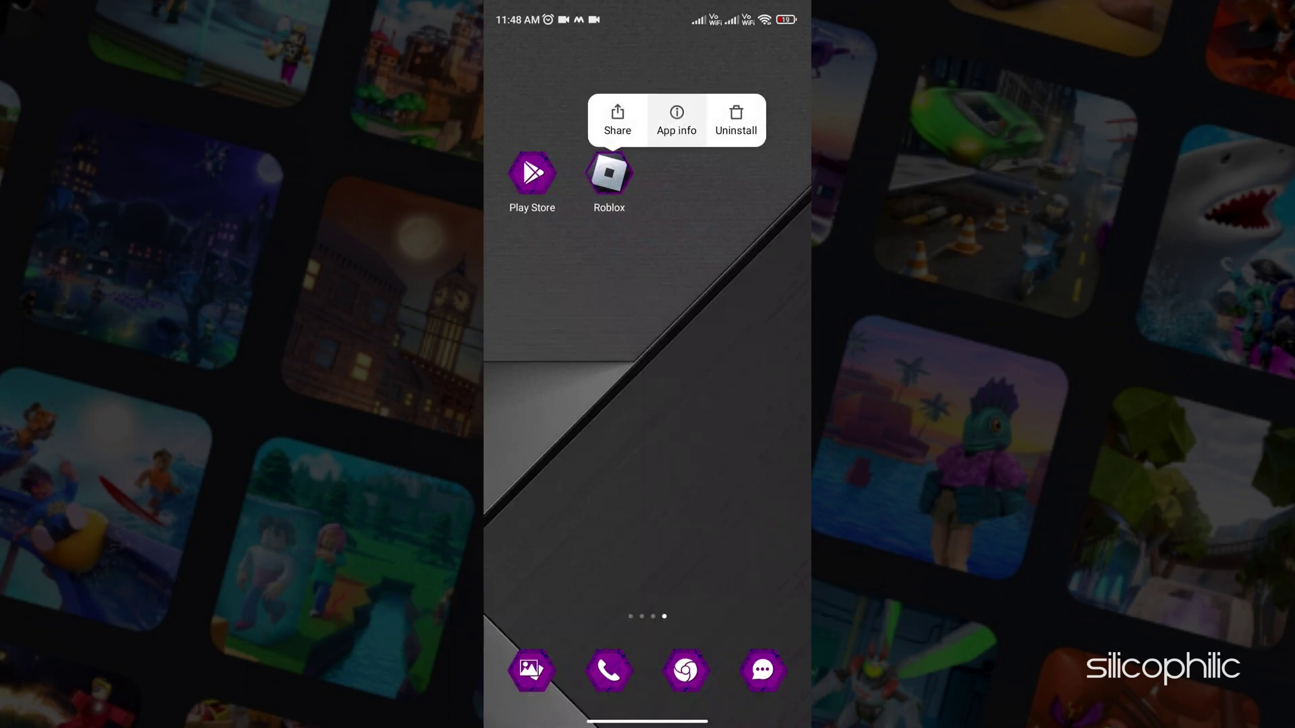
{"action": "left_click", "coordinate": [676, 120]}
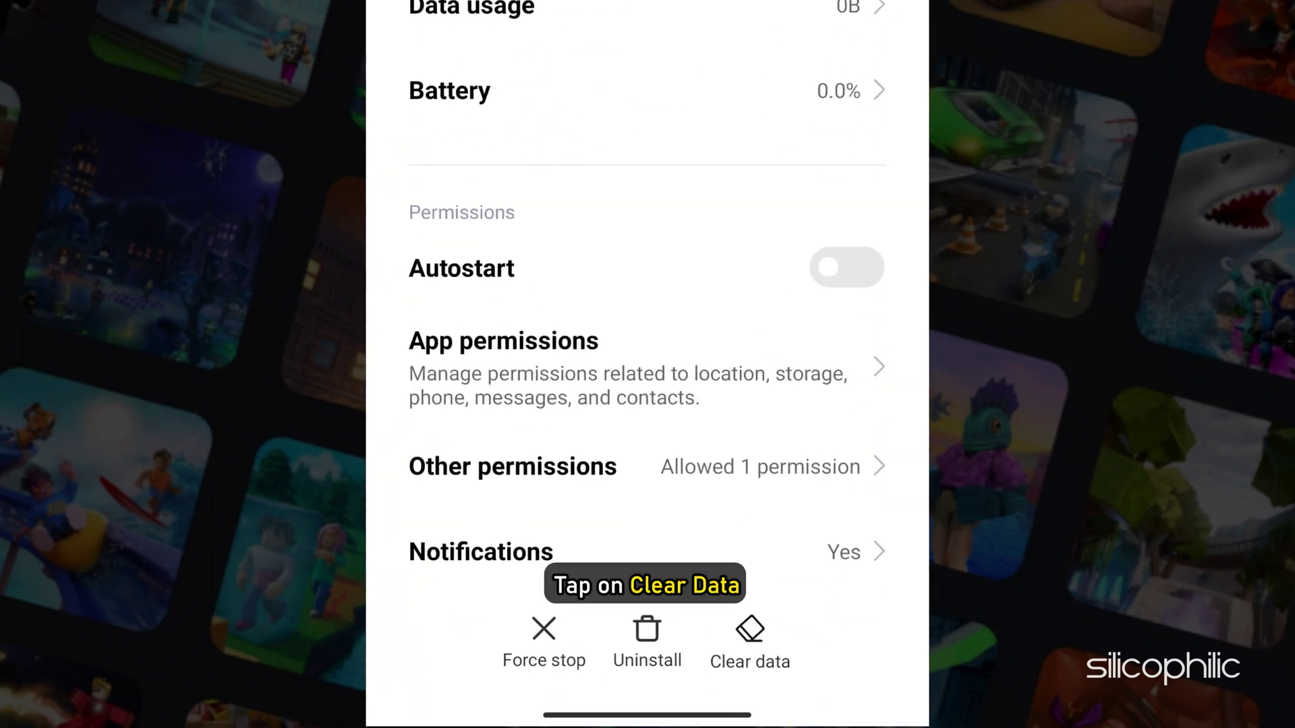
{"action": "left_click", "coordinate": [750, 637]}
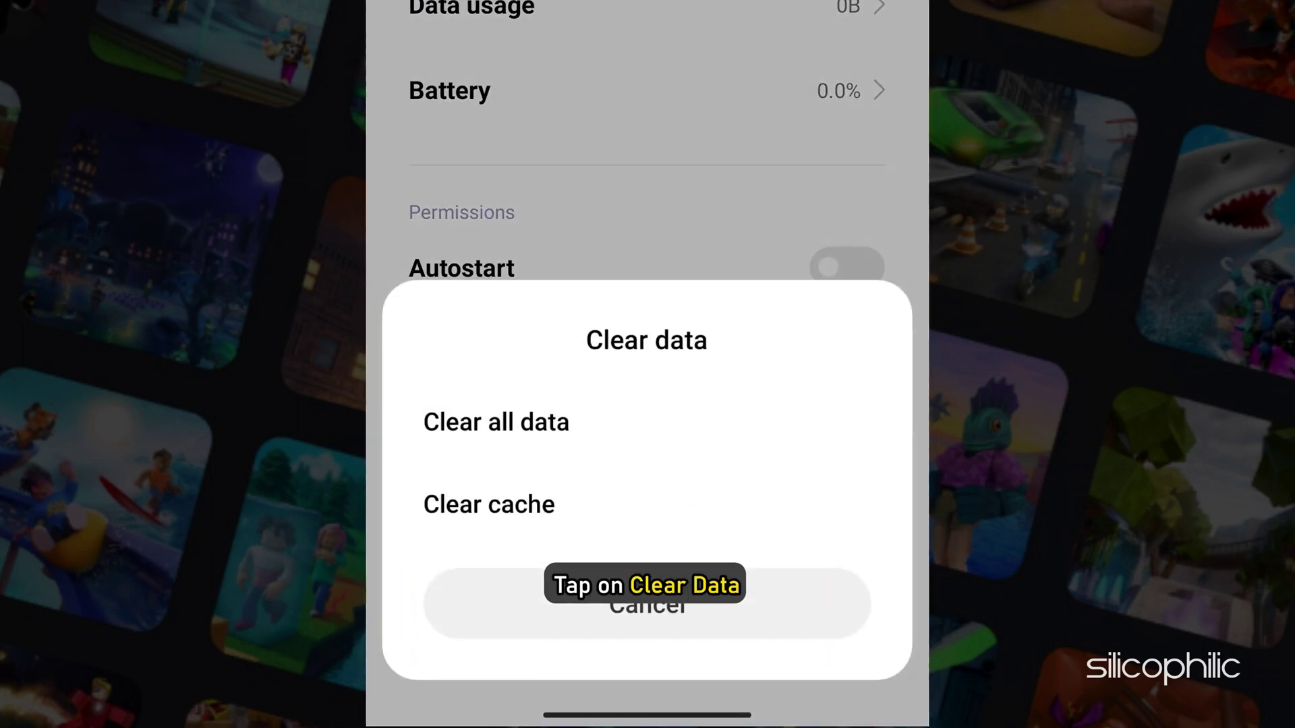
{"action": "left_click", "coordinate": [481, 516]}
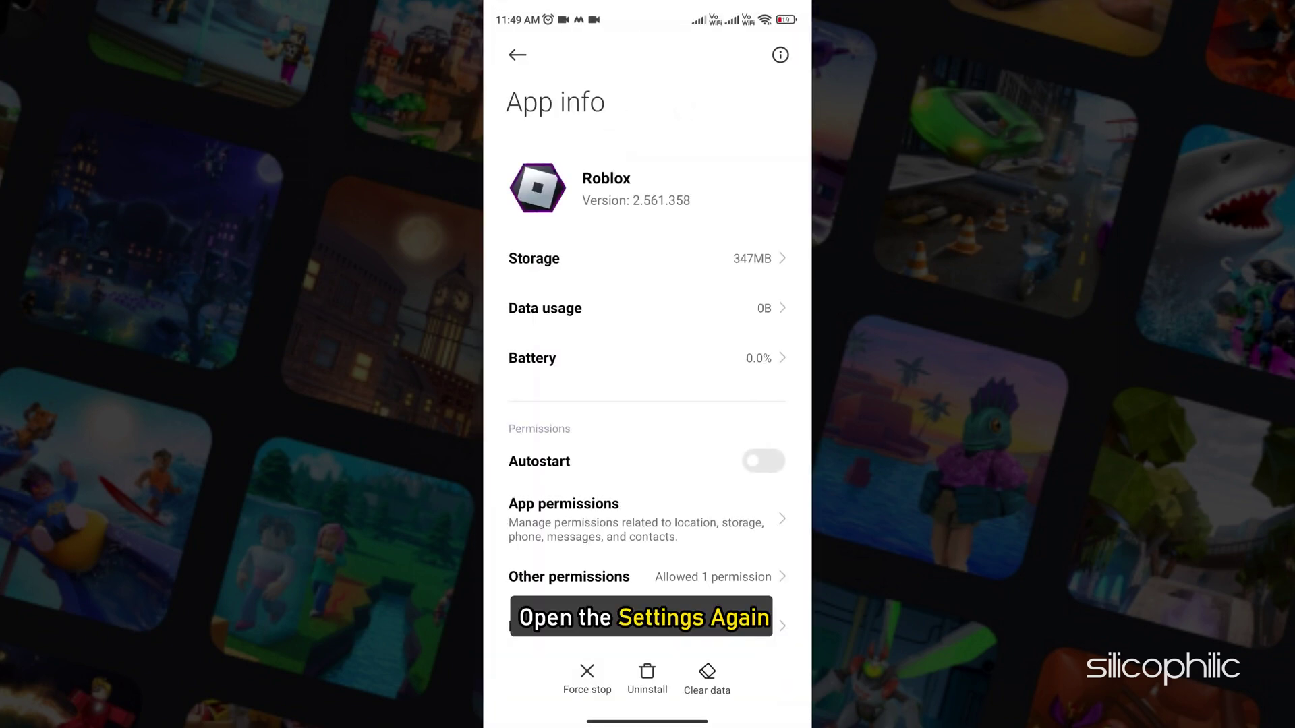
{"action": "scroll", "coordinate": [647, 405], "scroll_direction": "down", "scroll_amount": 5}
- Clear all of Roblox's data and confirm the permanent deletion
{"action": "left_click", "coordinate": [719, 665]}
{"action": "left_click", "coordinate": [504, 407]}
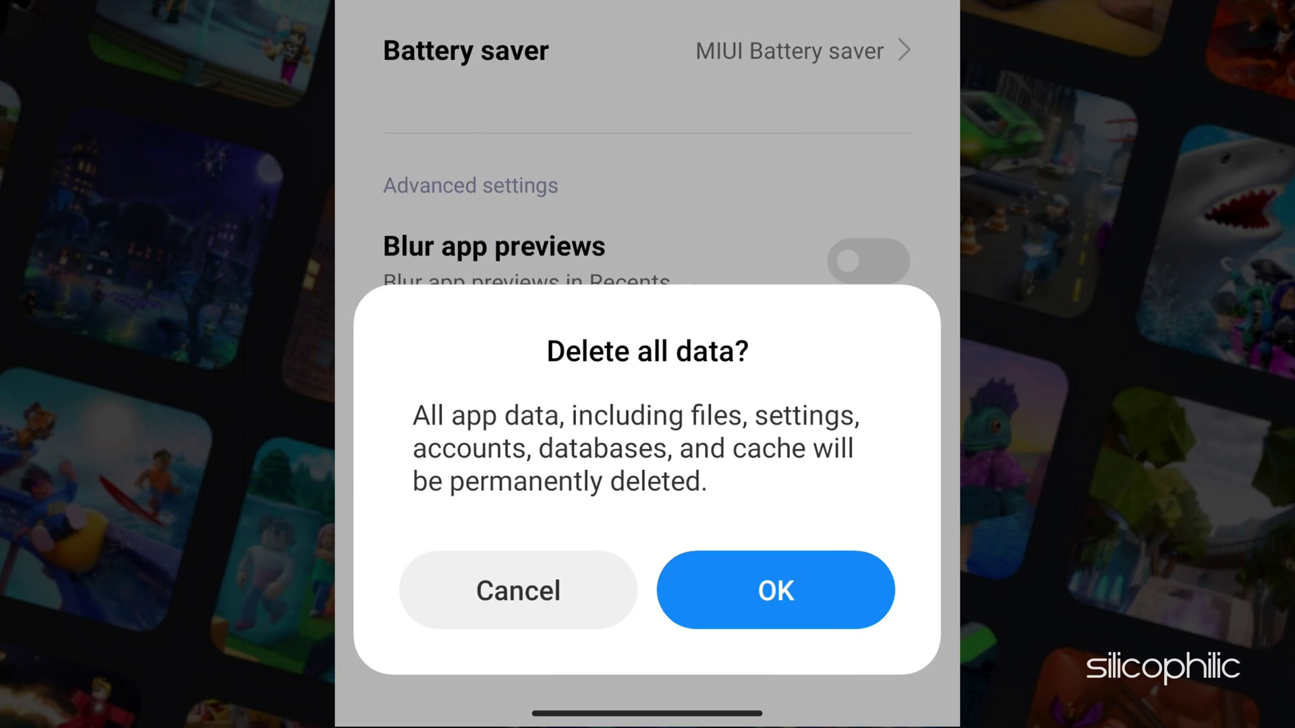
{"action": "left_click", "coordinate": [741, 597]}
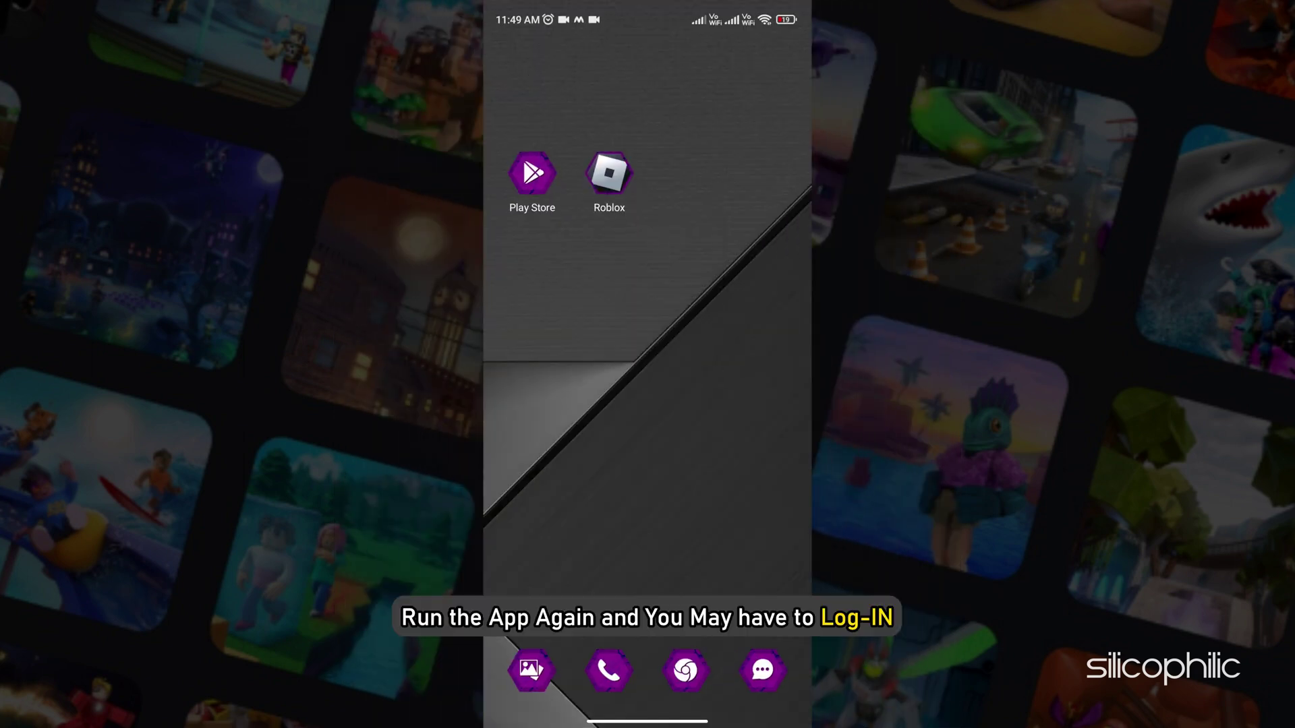
- Relaunch Roblox and log back in to the account
{"action": "left_click", "coordinate": [619, 198]}
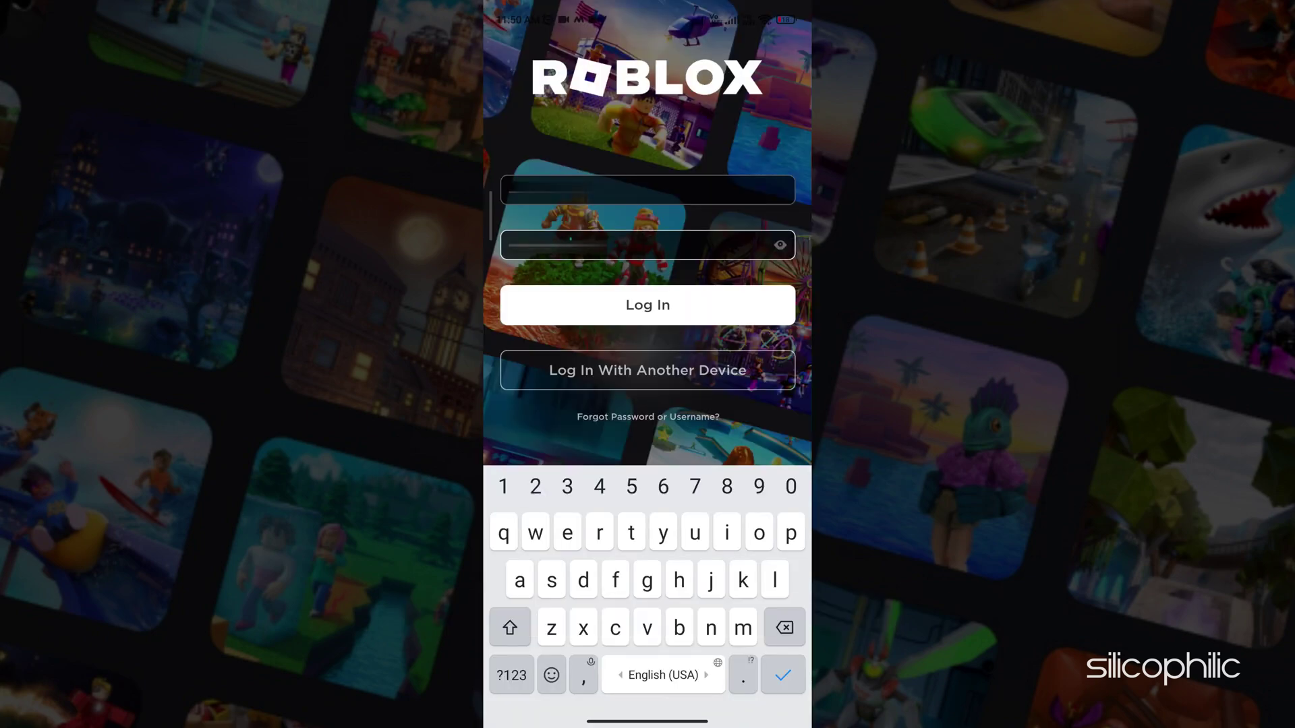
{"action": "left_click", "coordinate": [783, 676]}
{"action": "left_click", "coordinate": [647, 364]}
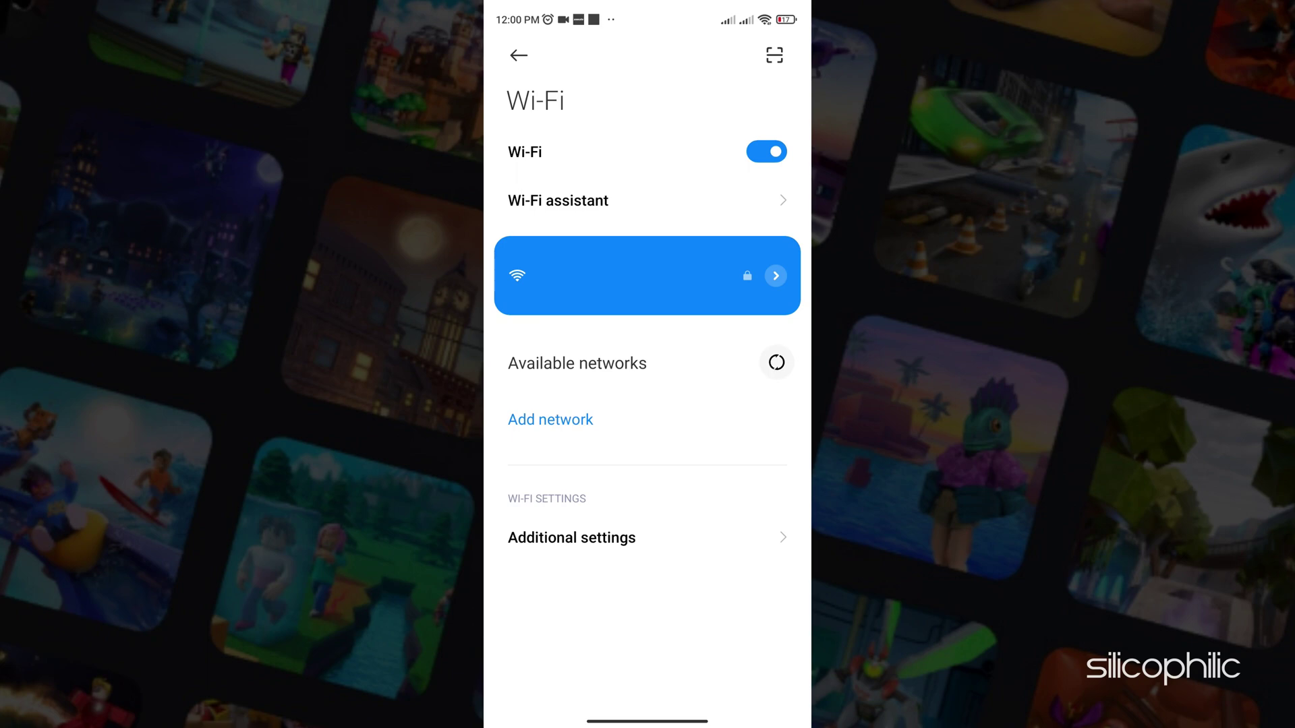
- Switch the connected Wi‑Fi network to Static IP, entering DNS 1 8.8.8.8, then move to DNS 2
{"action": "left_click", "coordinate": [775, 275]}
{"action": "scroll", "coordinate": [648, 405], "scroll_direction": "down", "scroll_amount": 2}
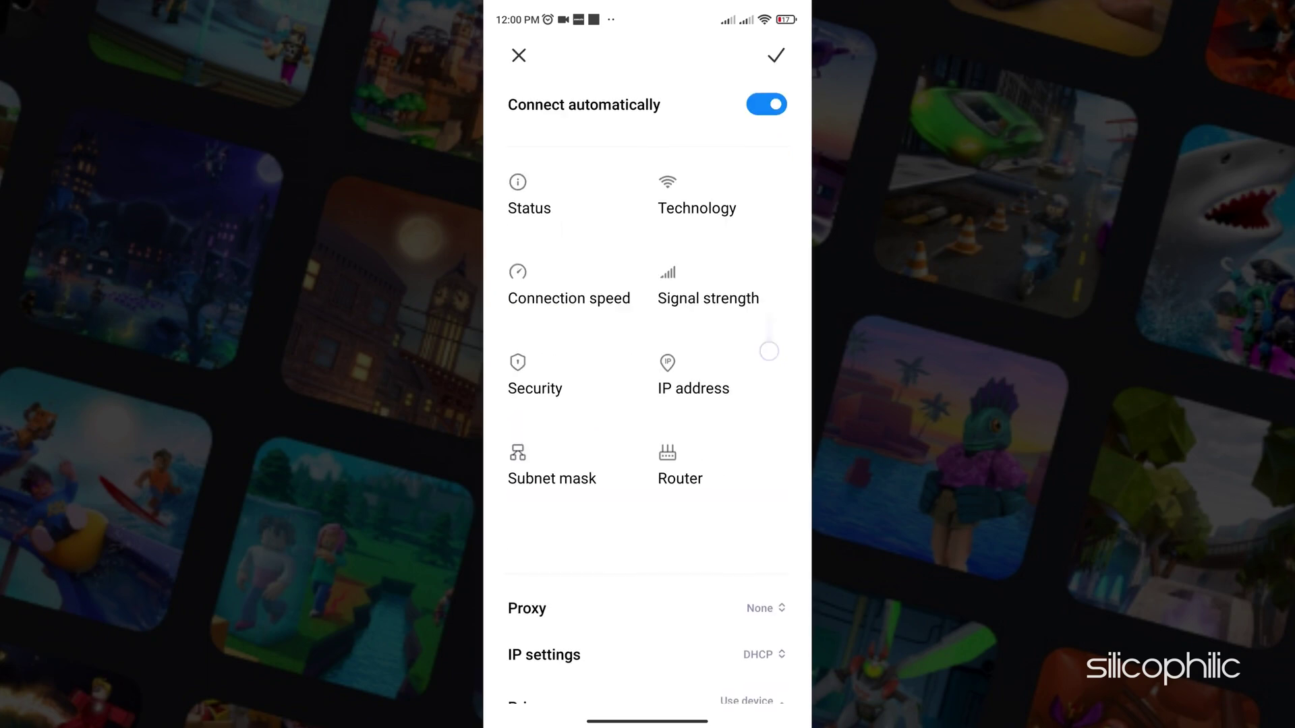
{"action": "scroll", "coordinate": [647, 405], "scroll_direction": "down", "scroll_amount": 2}
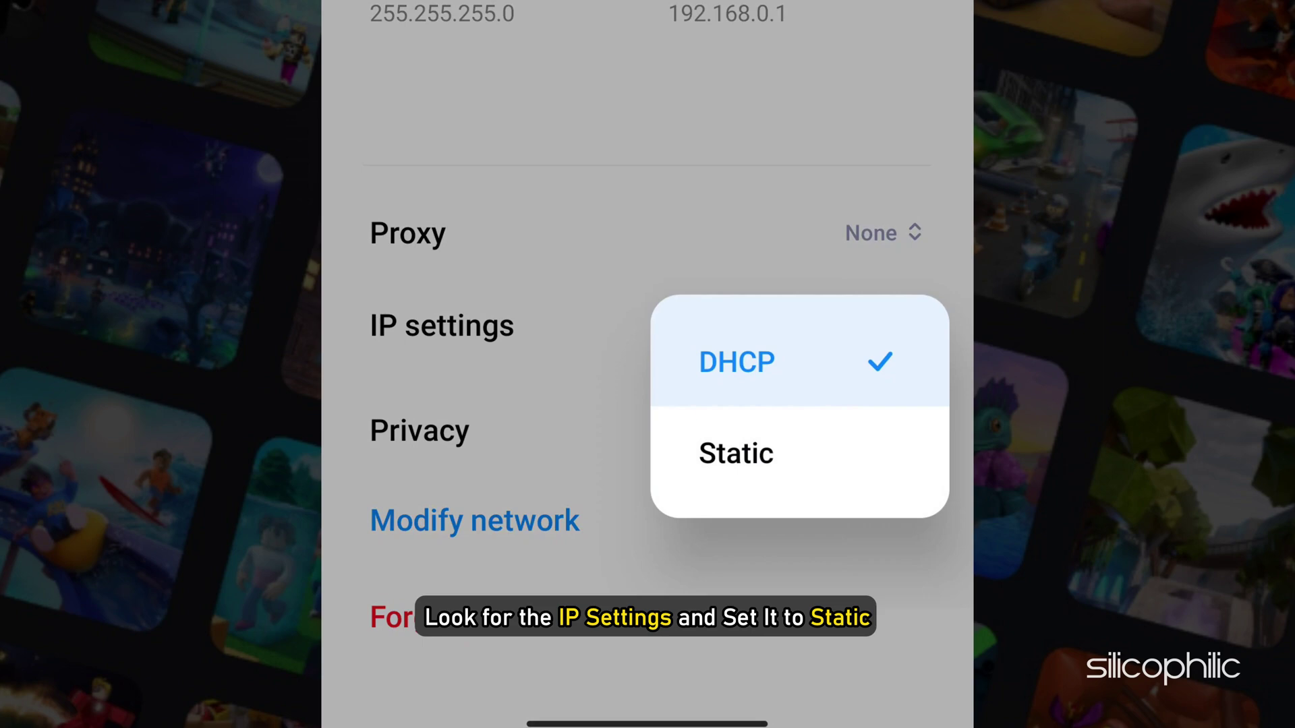
{"action": "left_click", "coordinate": [736, 453]}
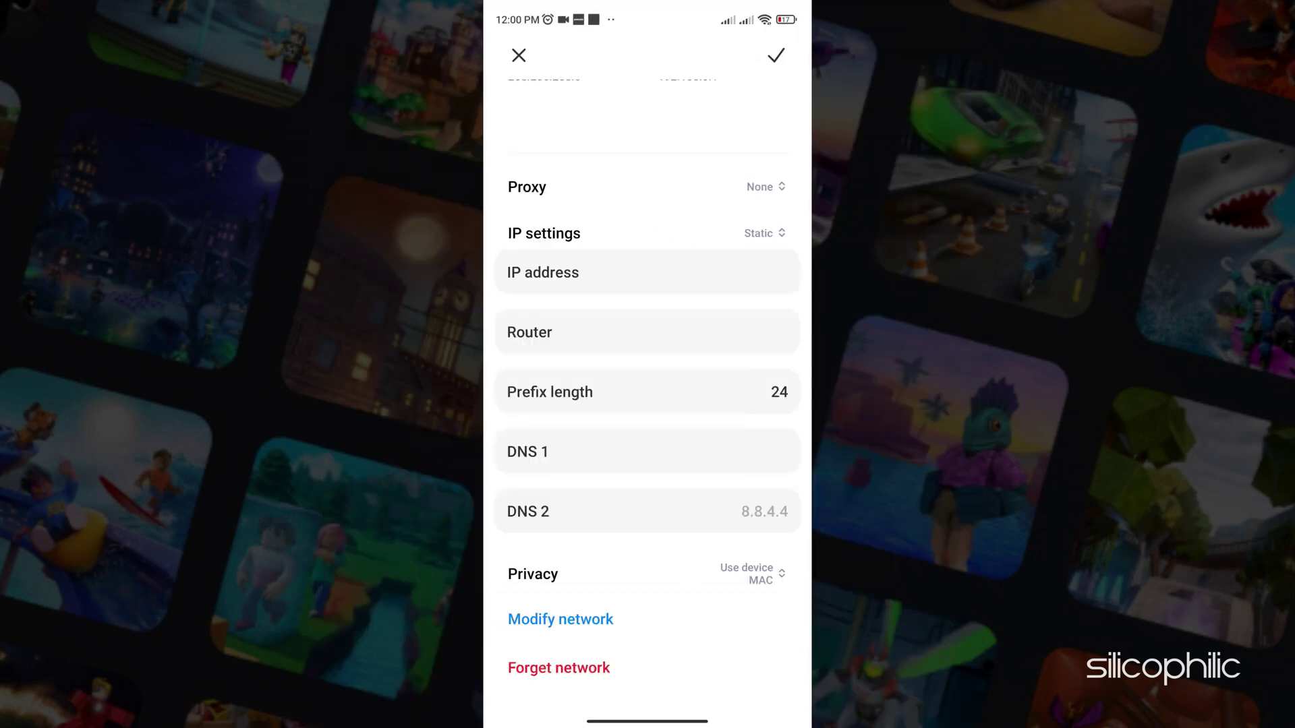
{"action": "left_click", "coordinate": [648, 452]}
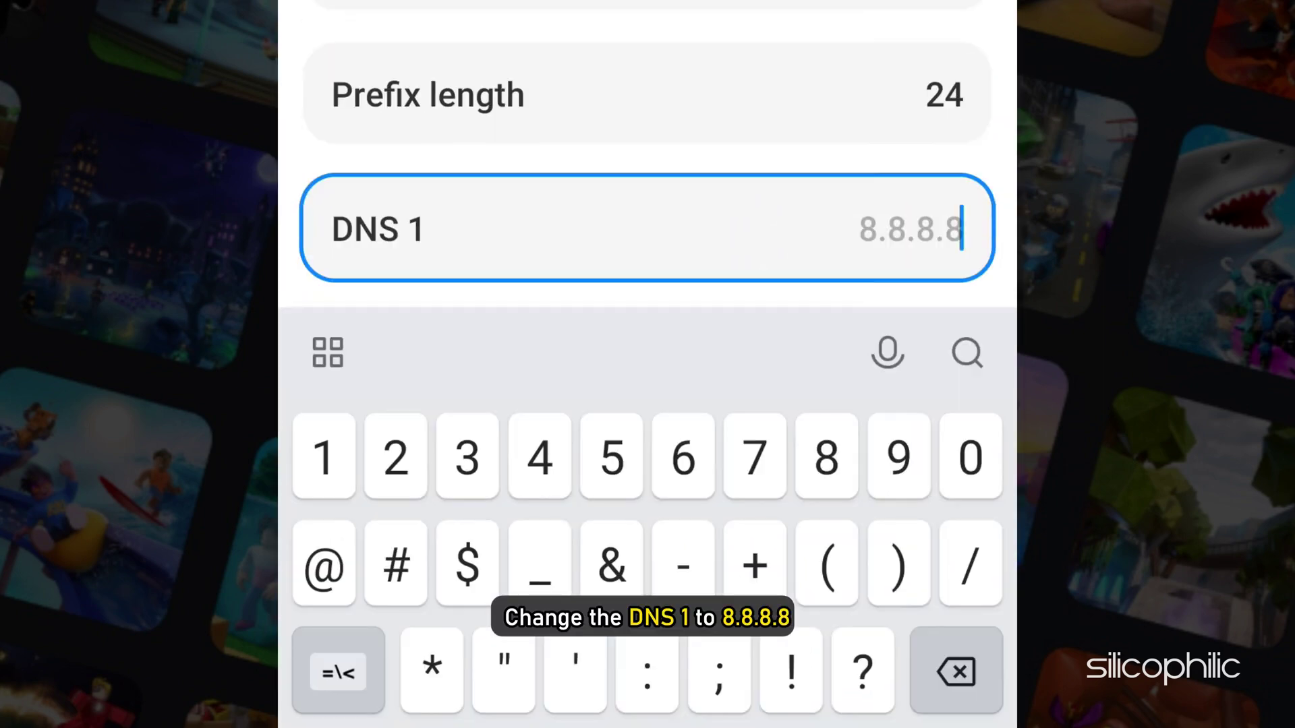
{"action": "type", "text": "8.8"}
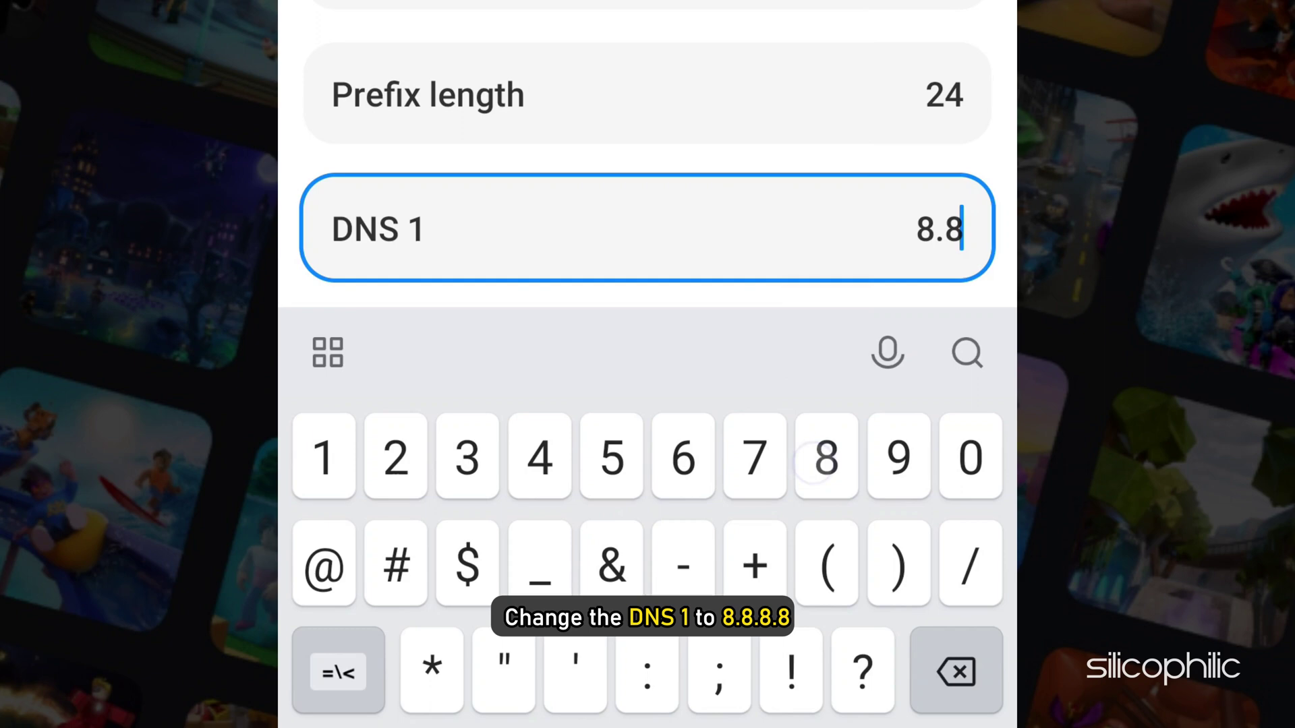
{"action": "type", "text": ".8.8"}
{"action": "key", "text": "Tab"}
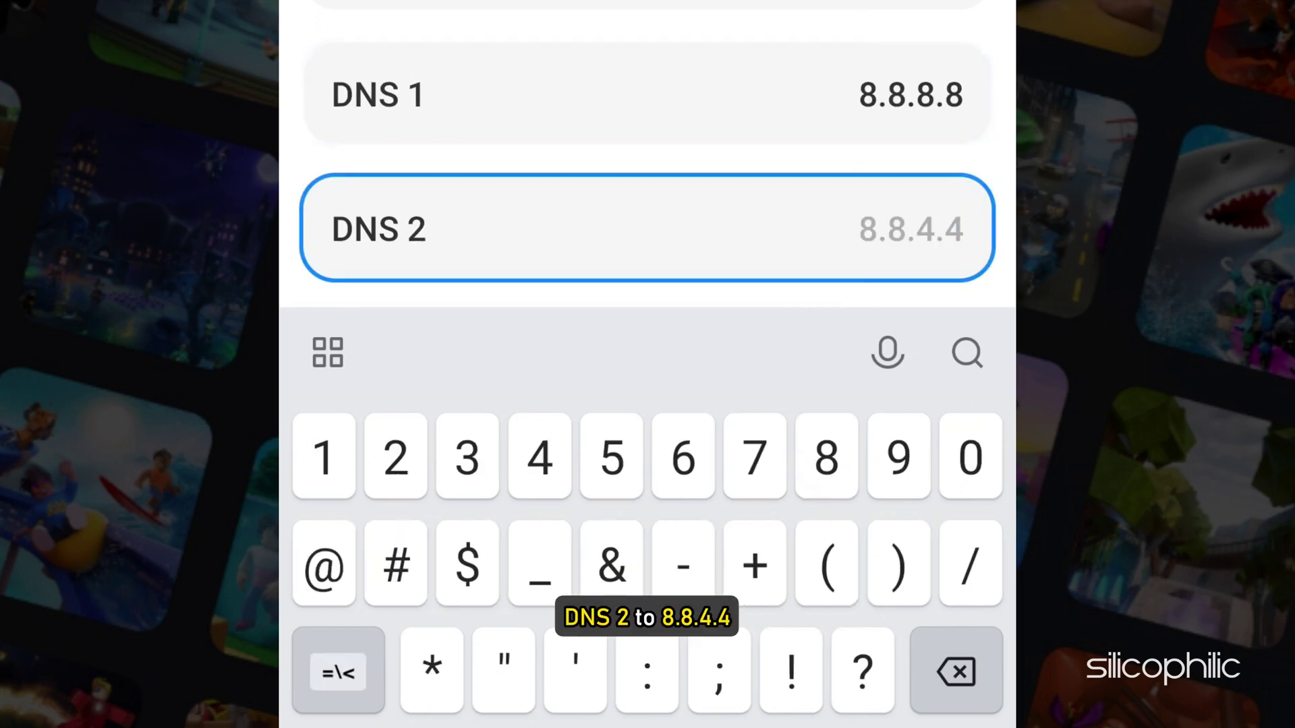
{"action": "type", "text": "8.8.4"}
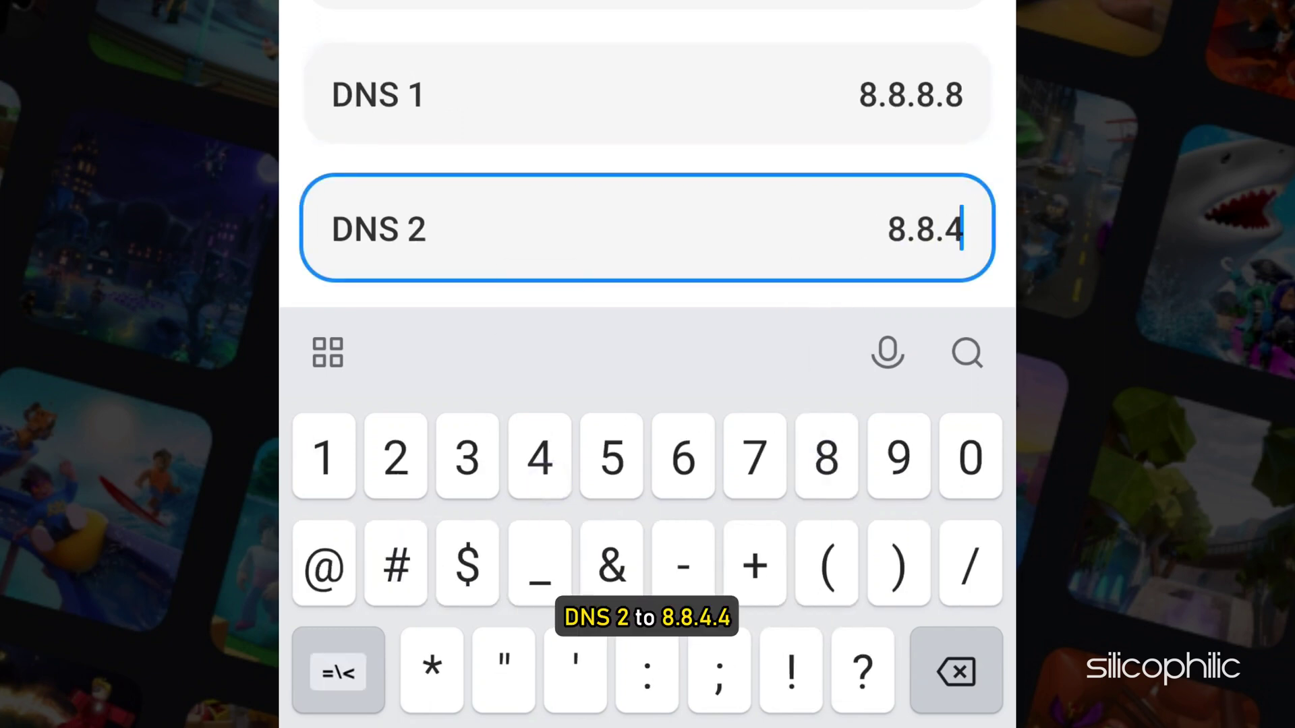
{"action": "type", "text": ".4"}
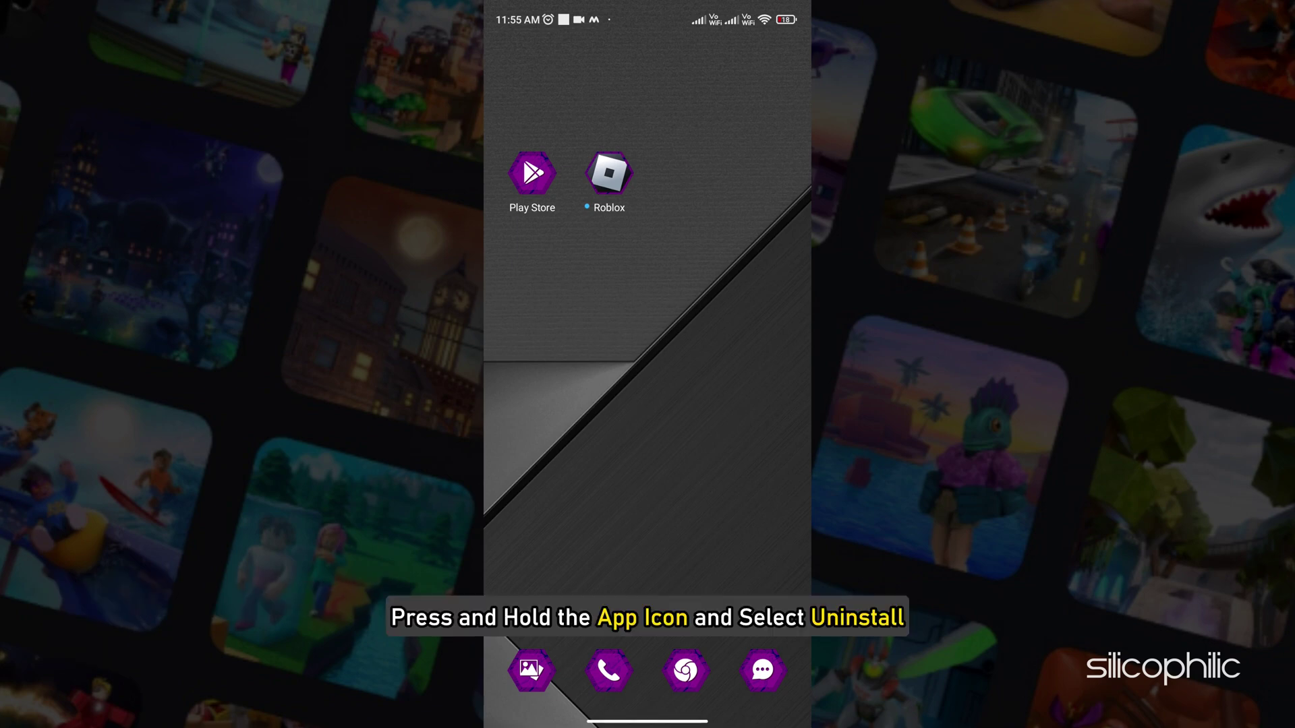
- Uninstall Roblox from the phone
{"action": "left_click", "coordinate": [609, 175]}
{"action": "left_click", "coordinate": [735, 119]}
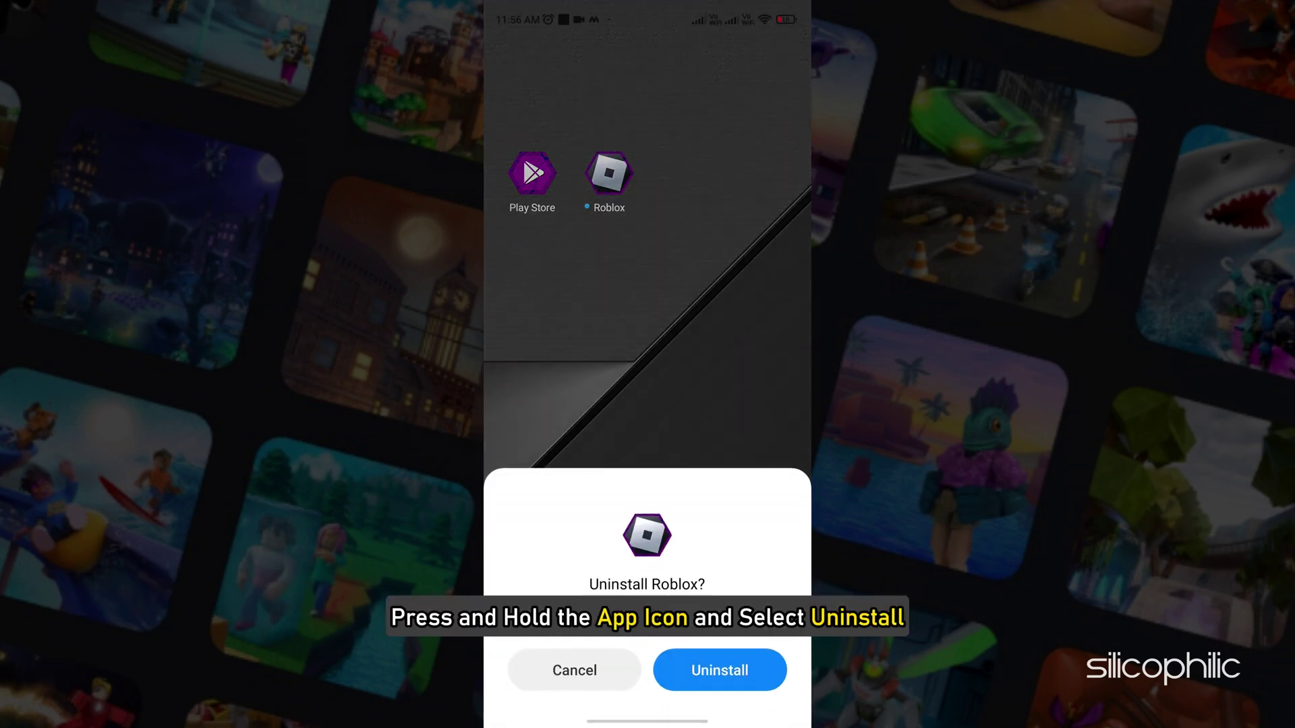
{"action": "left_click", "coordinate": [716, 668]}
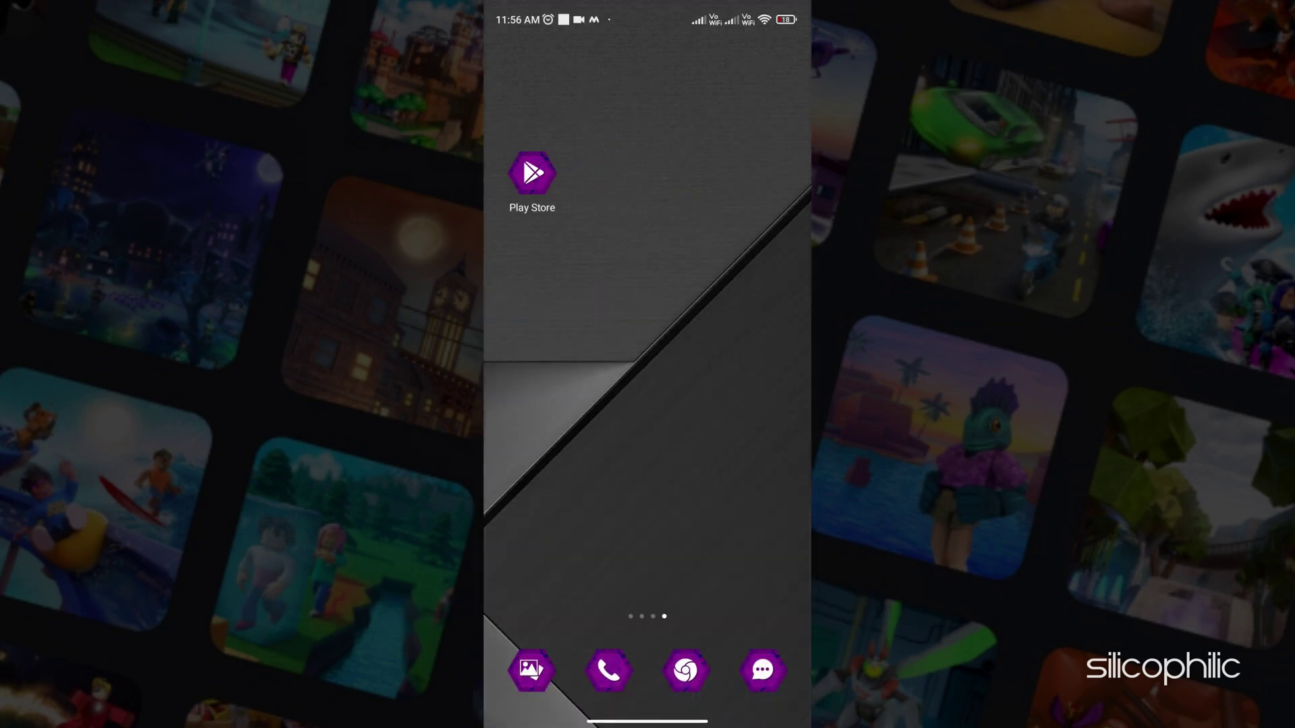
- Find Roblox in Google Play Store and install it again
{"action": "left_click", "coordinate": [533, 173]}
{"action": "left_click", "coordinate": [553, 95]}
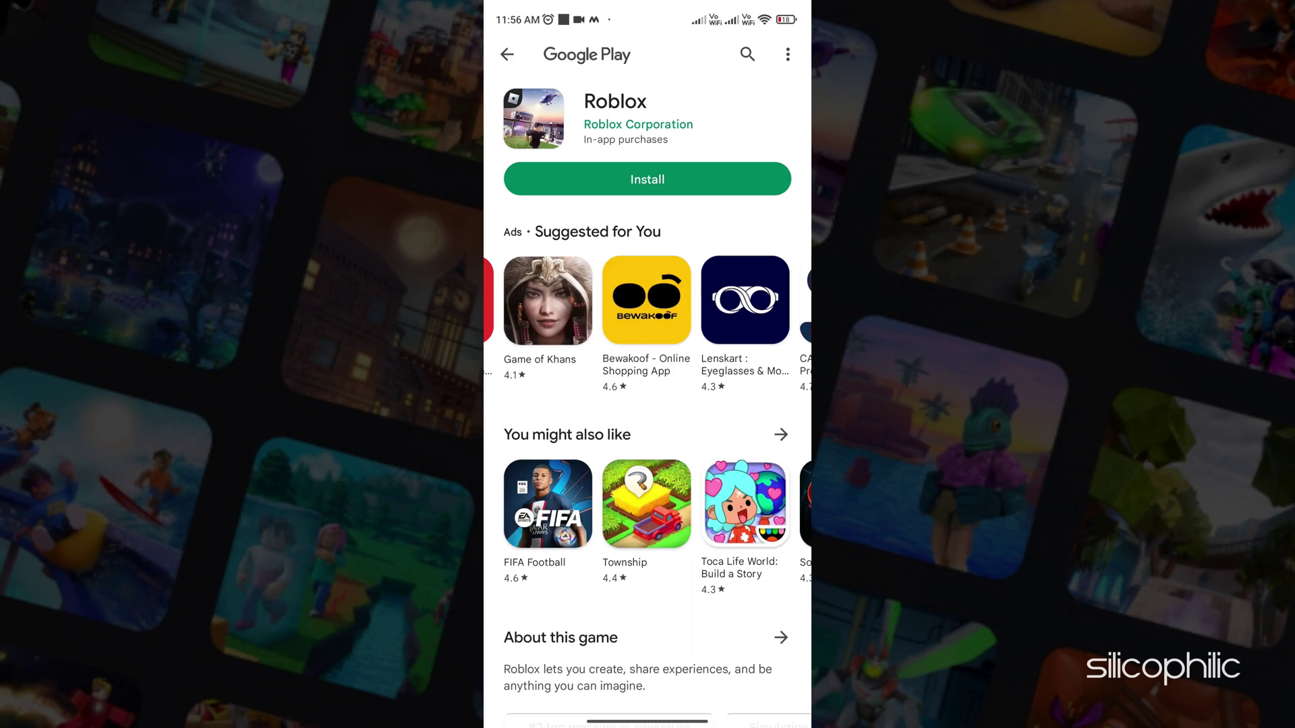
{"action": "left_click", "coordinate": [647, 179]}
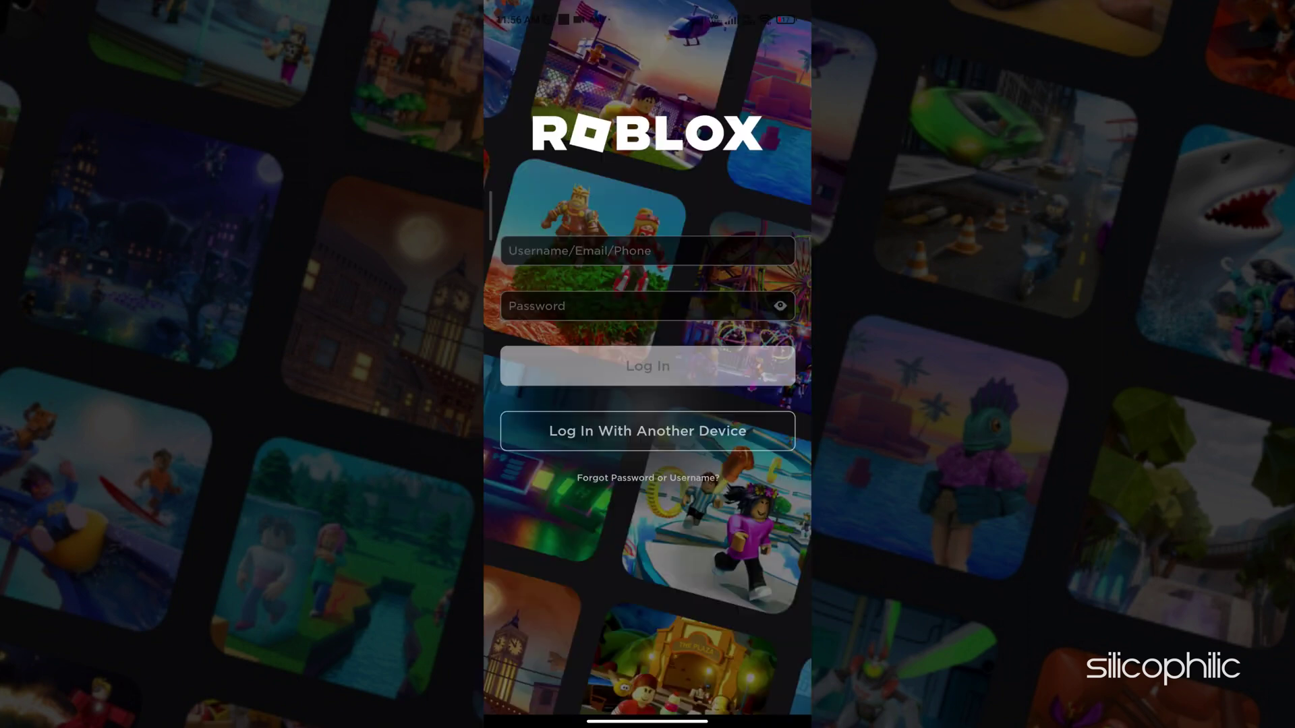